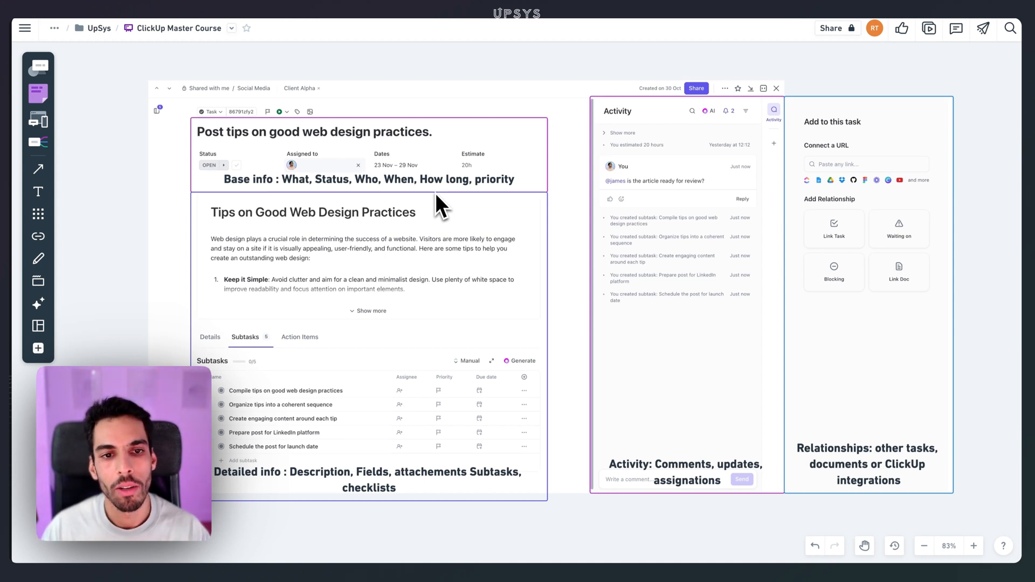
{"action": "left_click", "coordinate": [572, 270]}
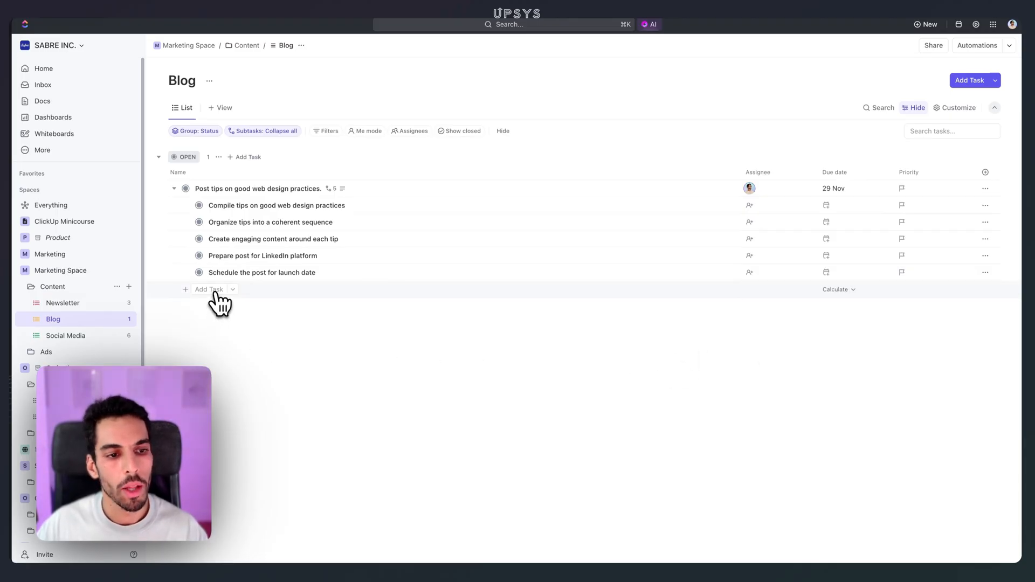
{"action": "left_click", "coordinate": [213, 291]}
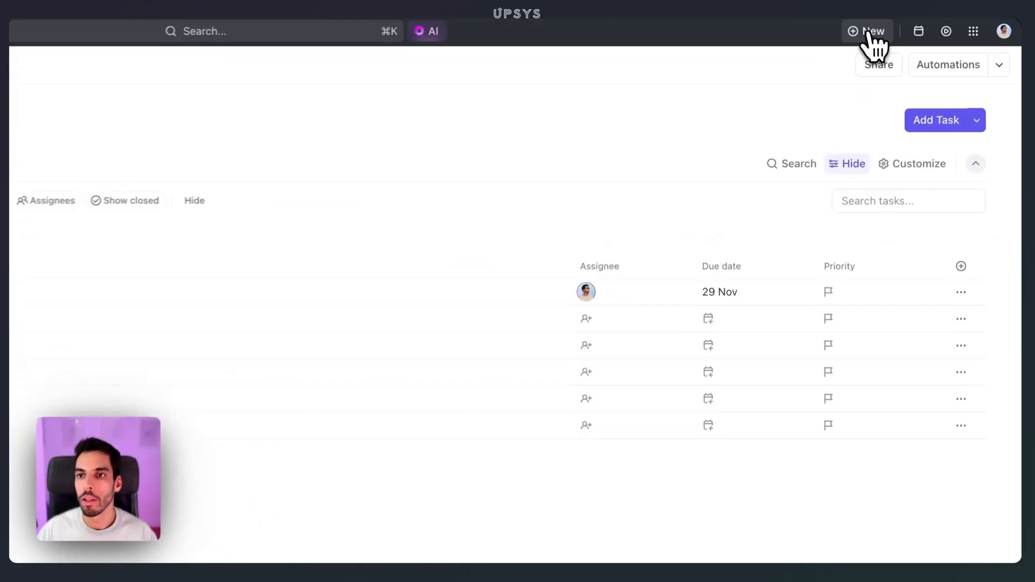
{"action": "left_click", "coordinate": [926, 25]}
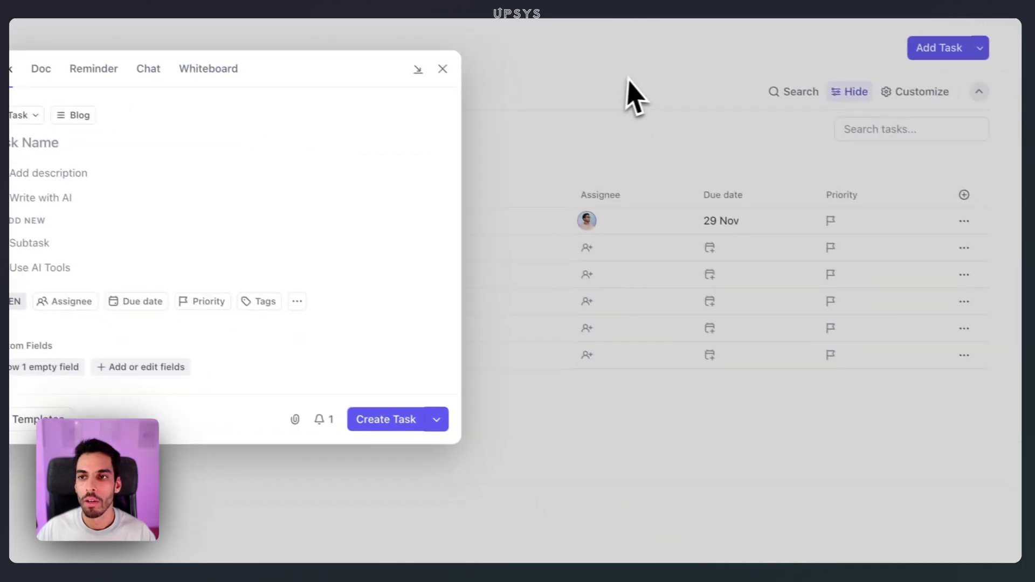
{"action": "left_click", "coordinate": [650, 78]}
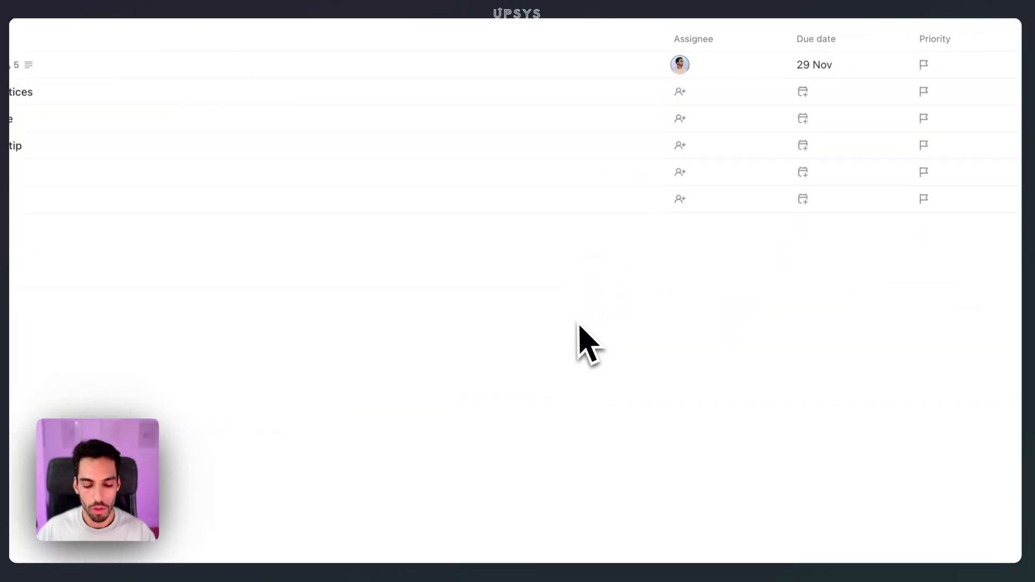
- Draft a new task named "Task example" and open the choice of its list location
{"action": "key", "text": "t"}
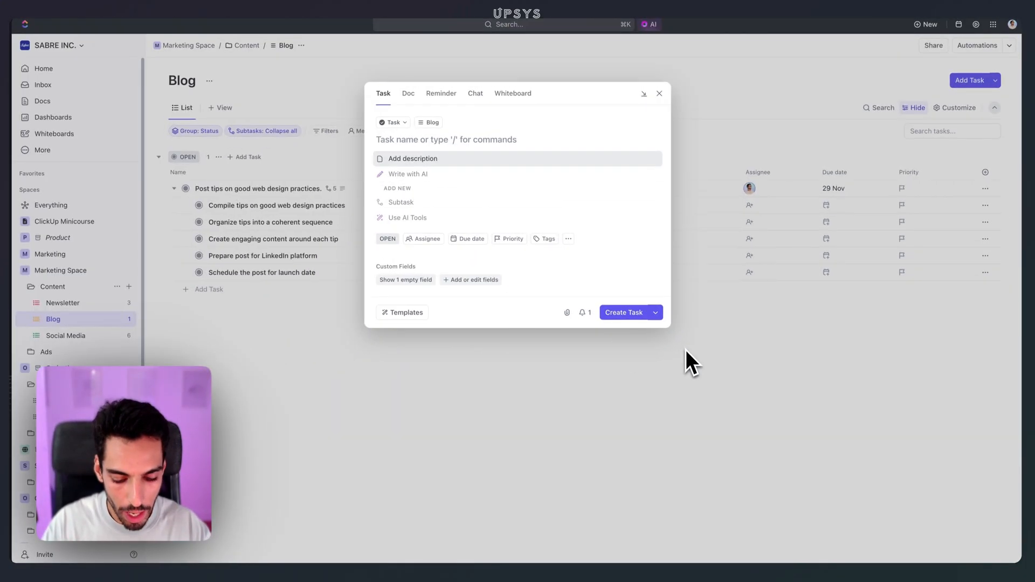
{"action": "type", "text": "Task example"}
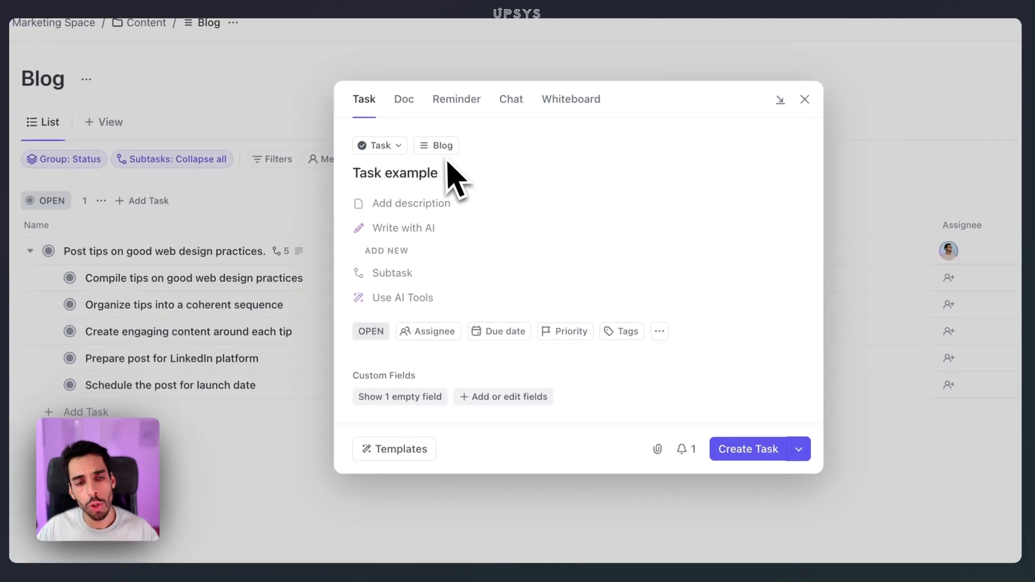
{"action": "left_click", "coordinate": [433, 123]}
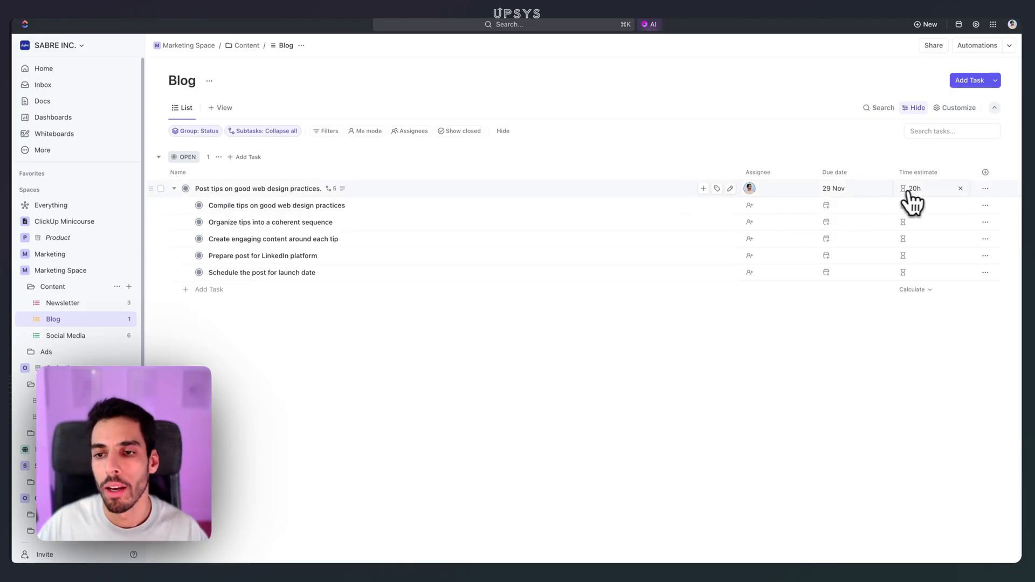
{"action": "left_click", "coordinate": [854, 194]}
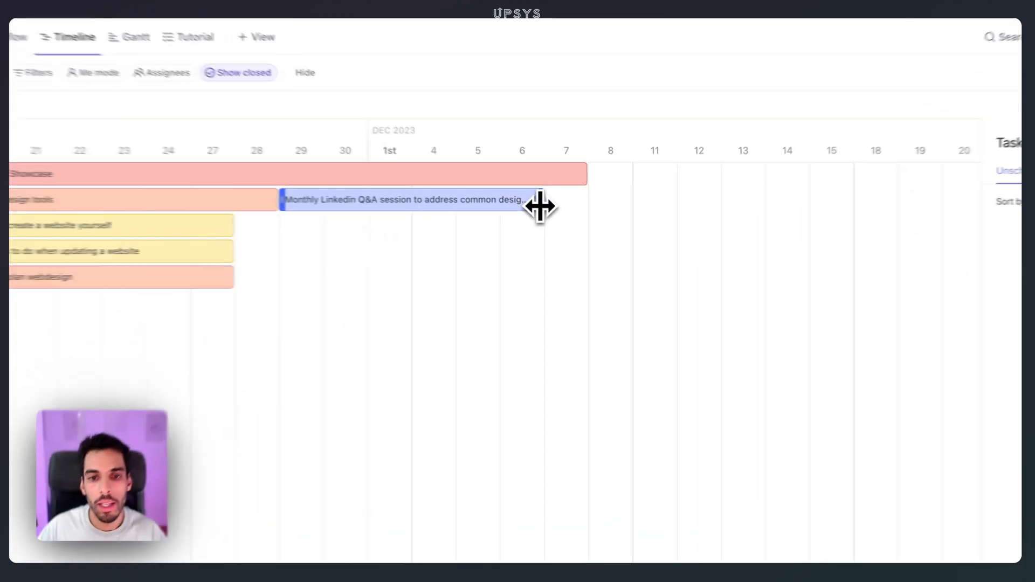
- Extend the Monthly Linkedin Q&A session on the Social Media timeline to 12 December and move it to 7–20 December
{"action": "left_click_drag", "start_coordinate": [539, 206], "coordinate": [696, 209]}
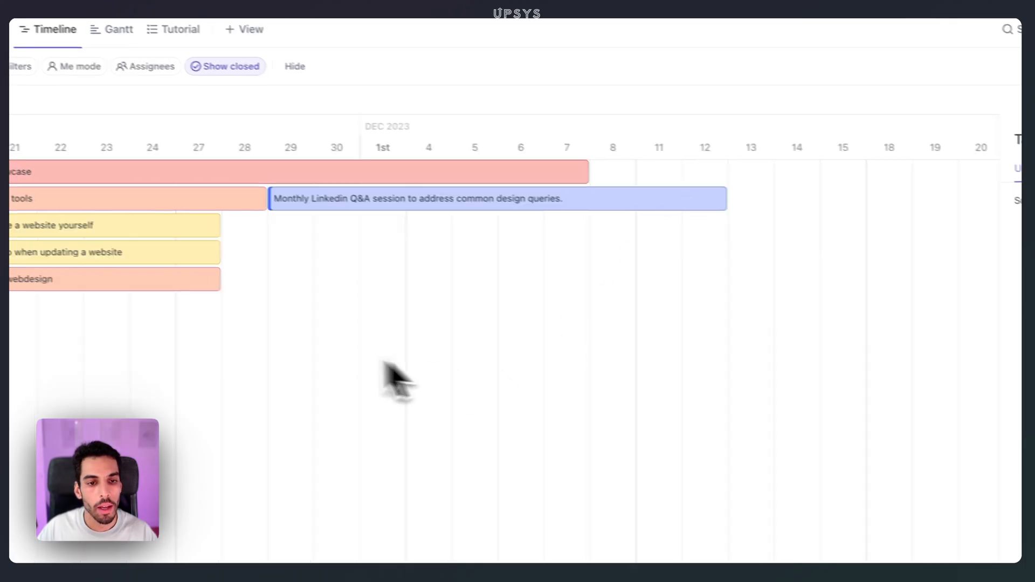
{"action": "left_click_drag", "start_coordinate": [426, 201], "coordinate": [569, 198]}
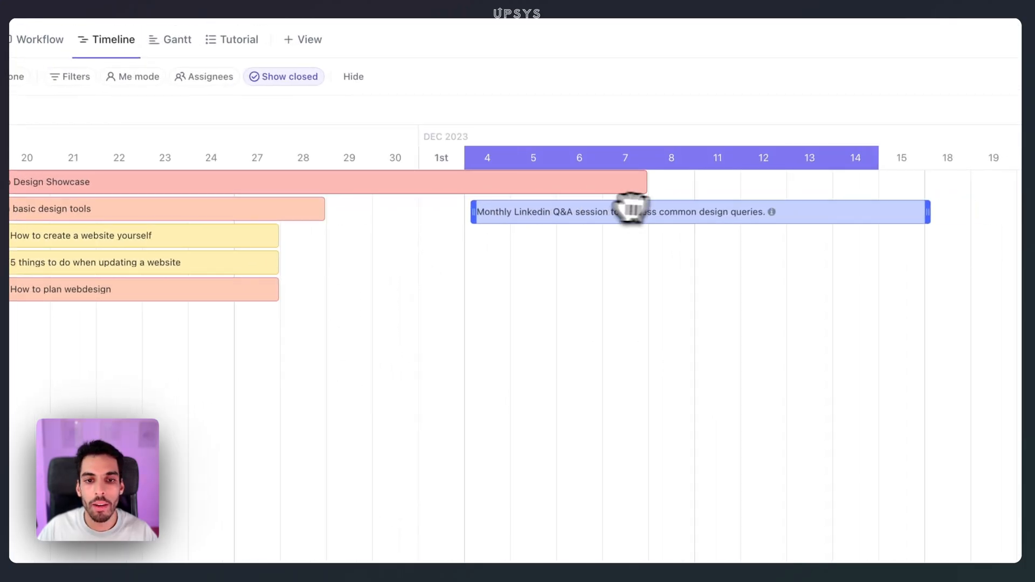
{"action": "left_click_drag", "start_coordinate": [631, 209], "coordinate": [697, 215]}
{"action": "left_click", "coordinate": [214, 180]}
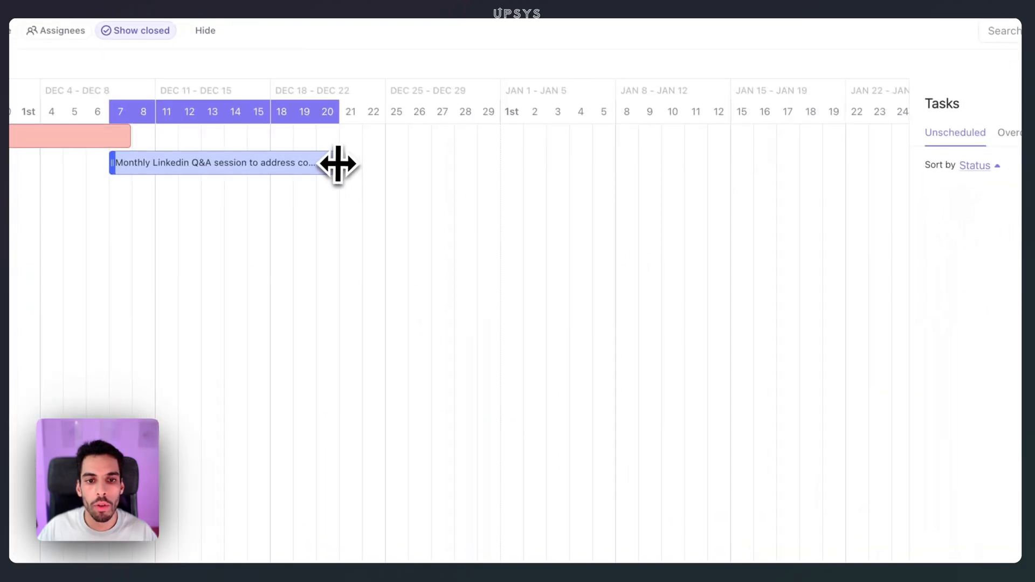
- Stretch the end of the Monthly Linkedin Q&A session on the timeline to about mid-January
{"action": "left_click_drag", "start_coordinate": [338, 163], "coordinate": [760, 162]}
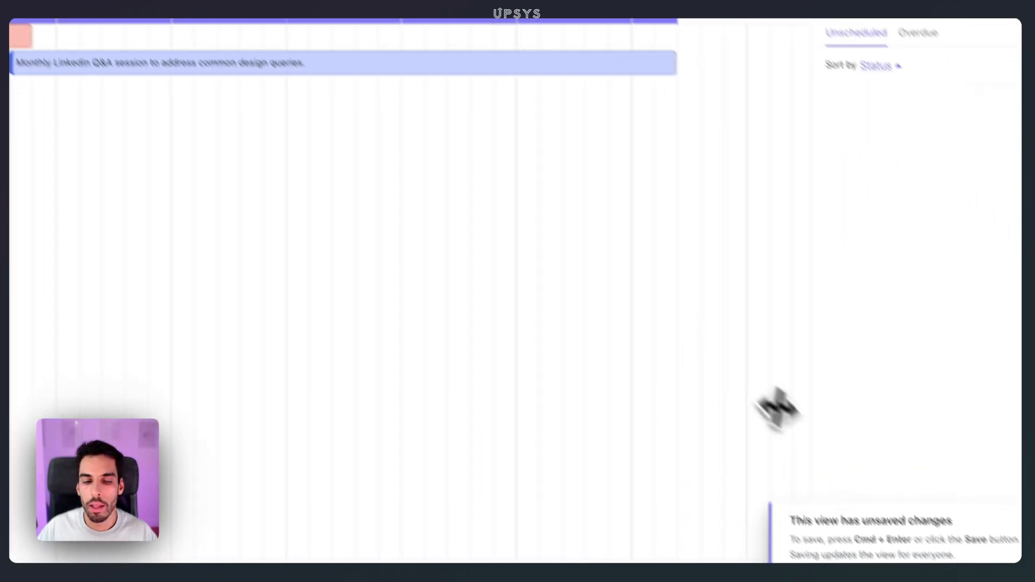
{"action": "left_click_drag", "start_coordinate": [247, 166], "coordinate": [219, 174]}
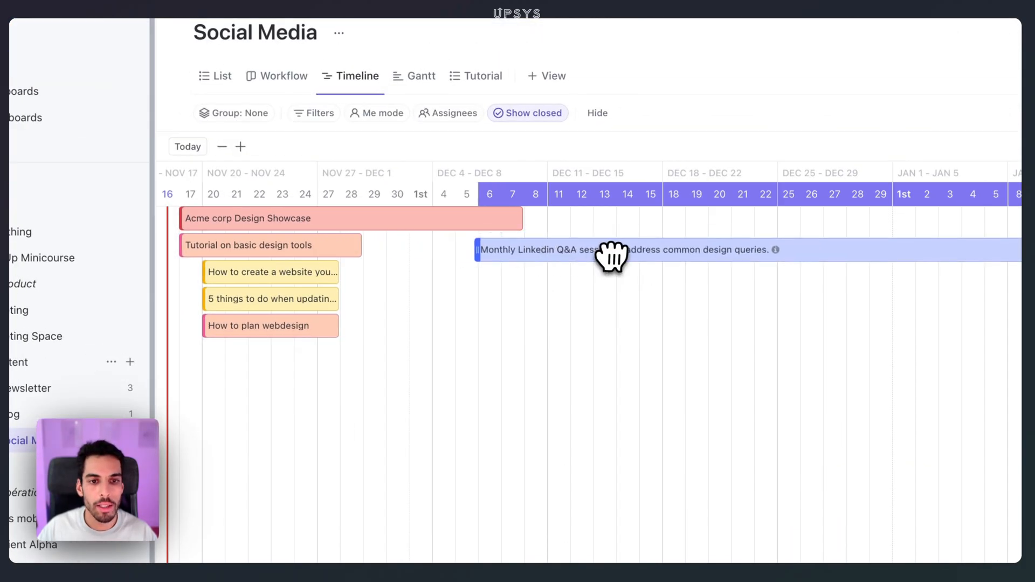
{"action": "left_click_drag", "start_coordinate": [611, 256], "coordinate": [605, 259]}
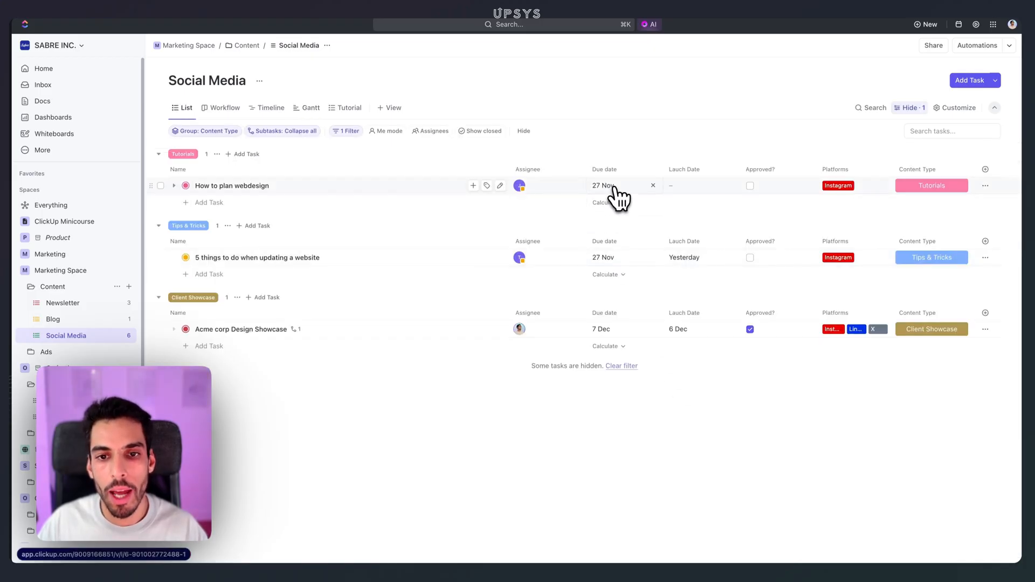
{"action": "left_click", "coordinate": [614, 188]}
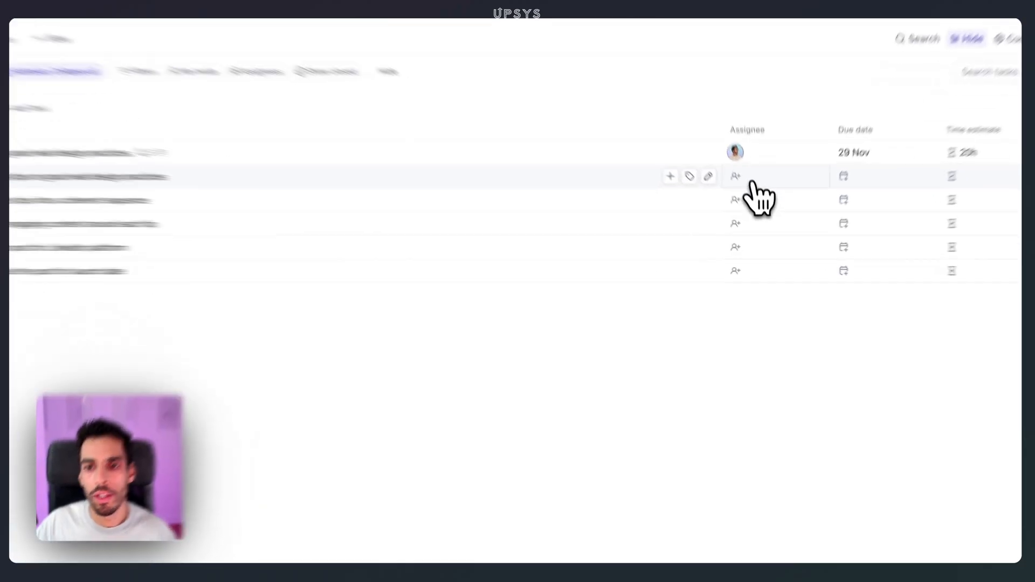
- Assign the Compile, Organize and Create subtasks of the web design tips task in the Blog list to the two other team members
{"action": "left_click", "coordinate": [752, 184]}
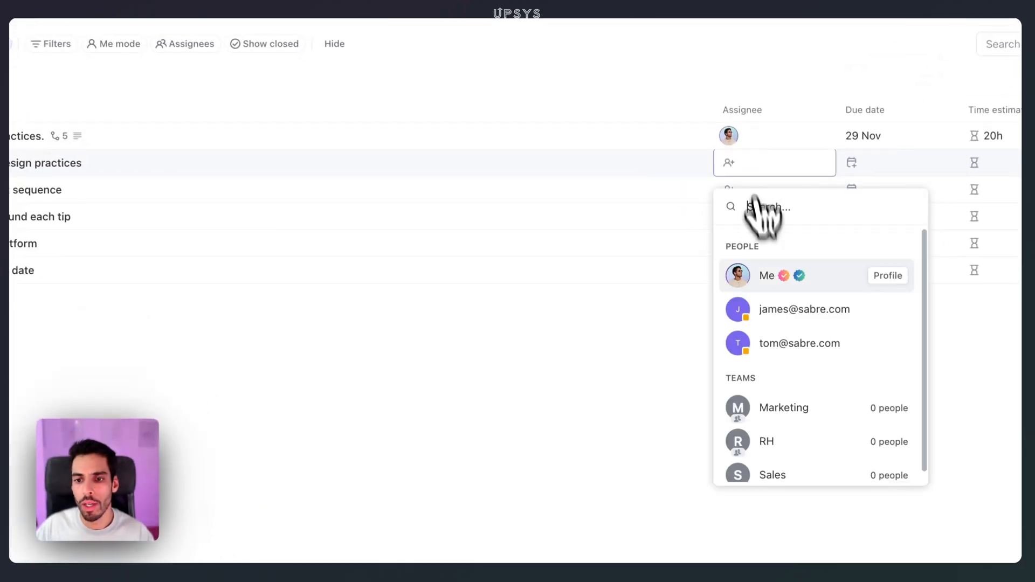
{"action": "left_click", "coordinate": [779, 300]}
{"action": "left_click", "coordinate": [776, 200]}
{"action": "left_click", "coordinate": [793, 365]}
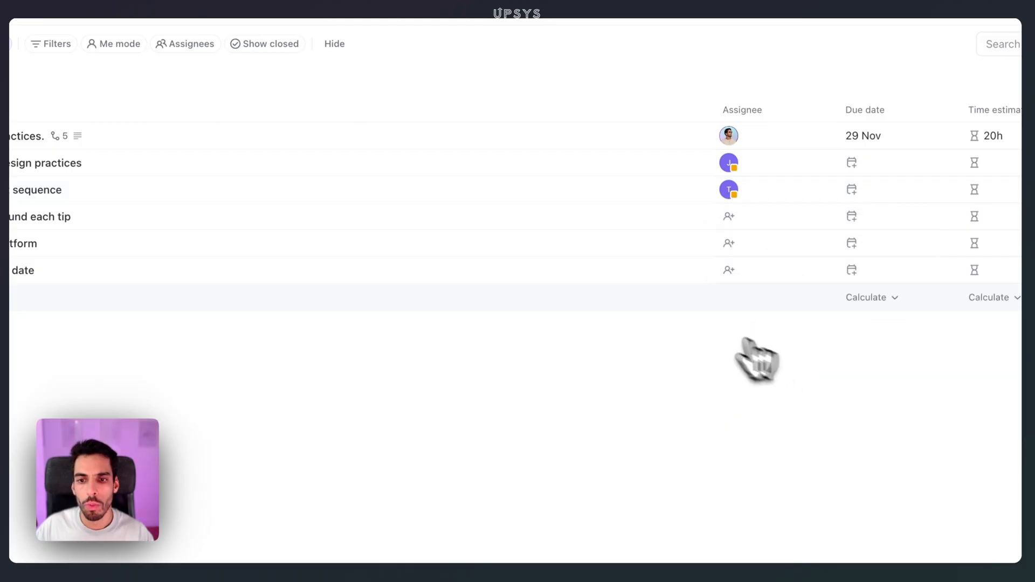
{"action": "left_click", "coordinate": [766, 216]}
{"action": "left_click", "coordinate": [797, 362]}
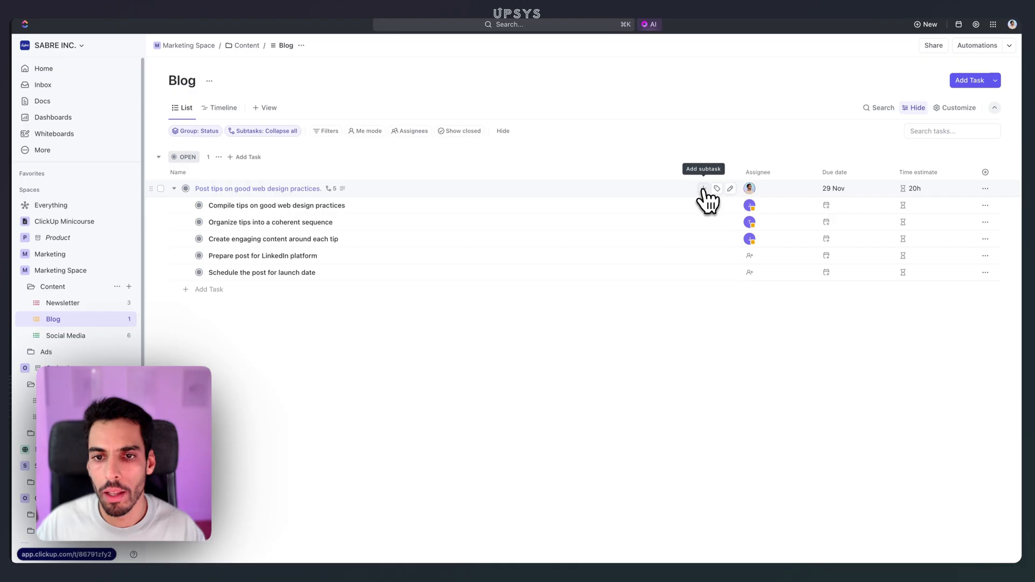
- Add a subtask named "Review post results" to the "Post tips on good web design practices." task
{"action": "left_click", "coordinate": [703, 188]}
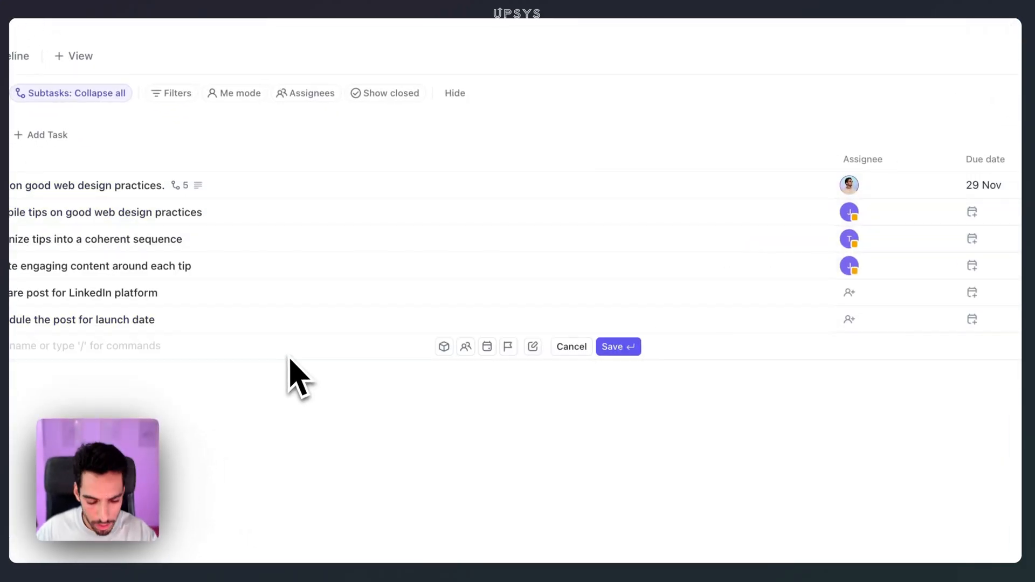
{"action": "type", "text": "Review po"}
{"action": "type", "text": "st results"}
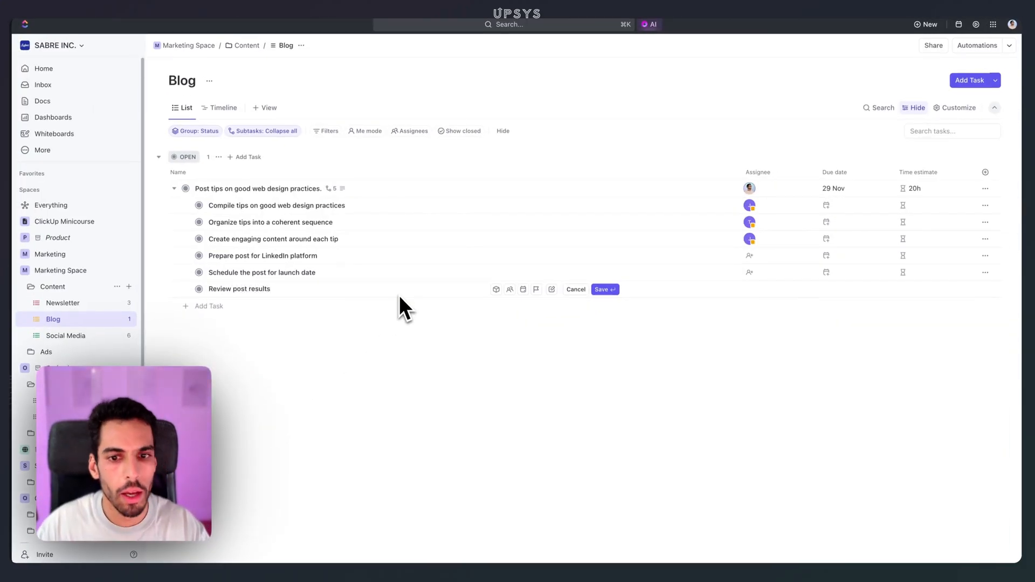
{"action": "key", "text": "Return"}
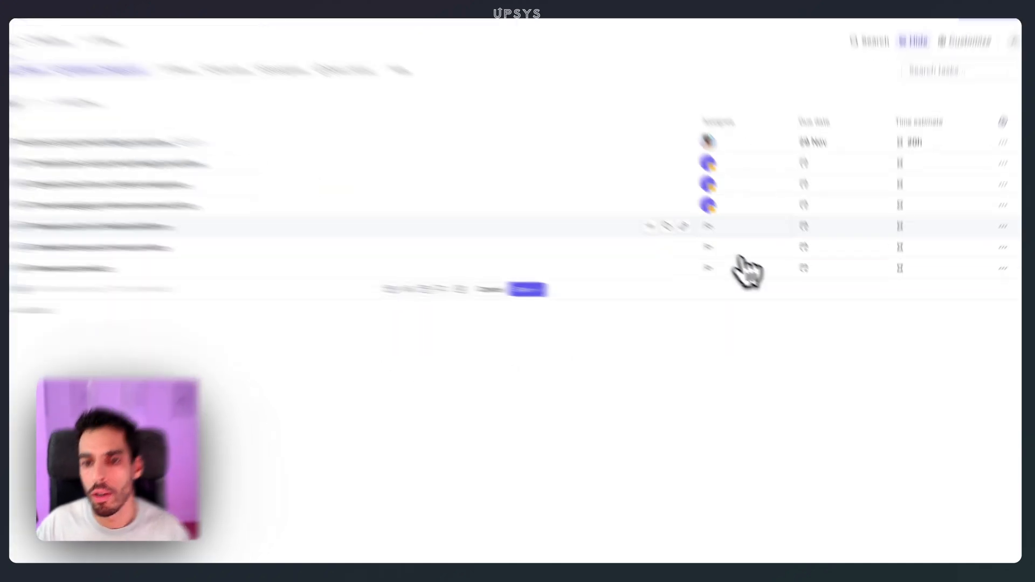
- Assign the remaining Prepare, Schedule and Review subtasks to team members
{"action": "left_click", "coordinate": [717, 226]}
{"action": "left_click", "coordinate": [737, 334]}
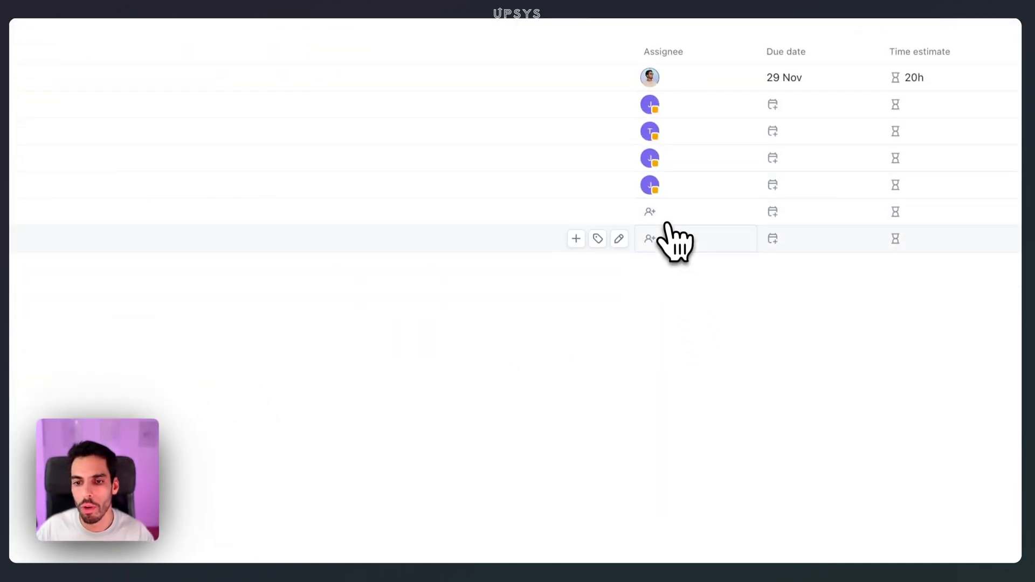
{"action": "left_click", "coordinate": [667, 227]}
{"action": "left_click", "coordinate": [663, 386]}
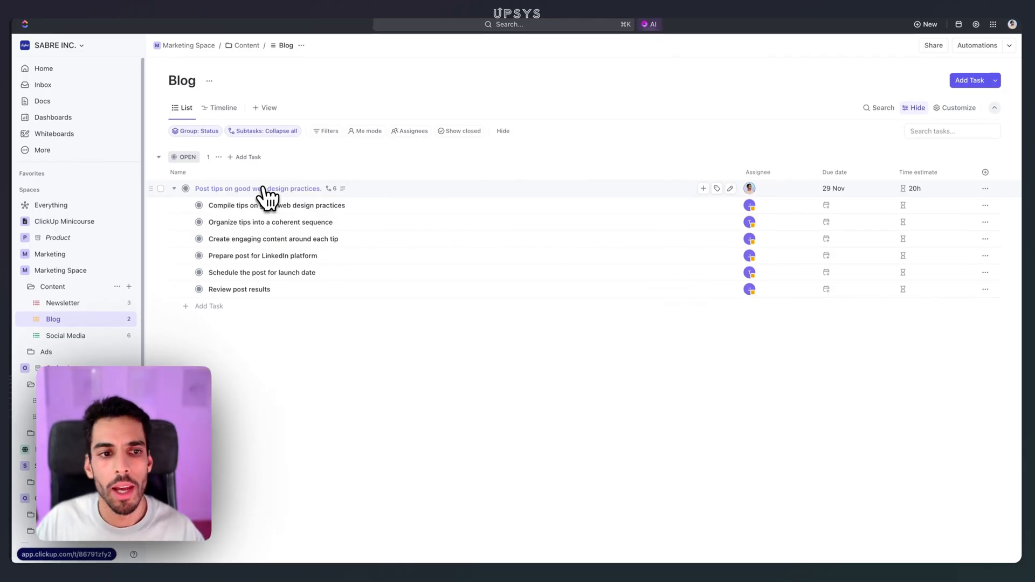
- Open the "Post tips on good web design practices." task and read through its full description
{"action": "left_click", "coordinate": [262, 188]}
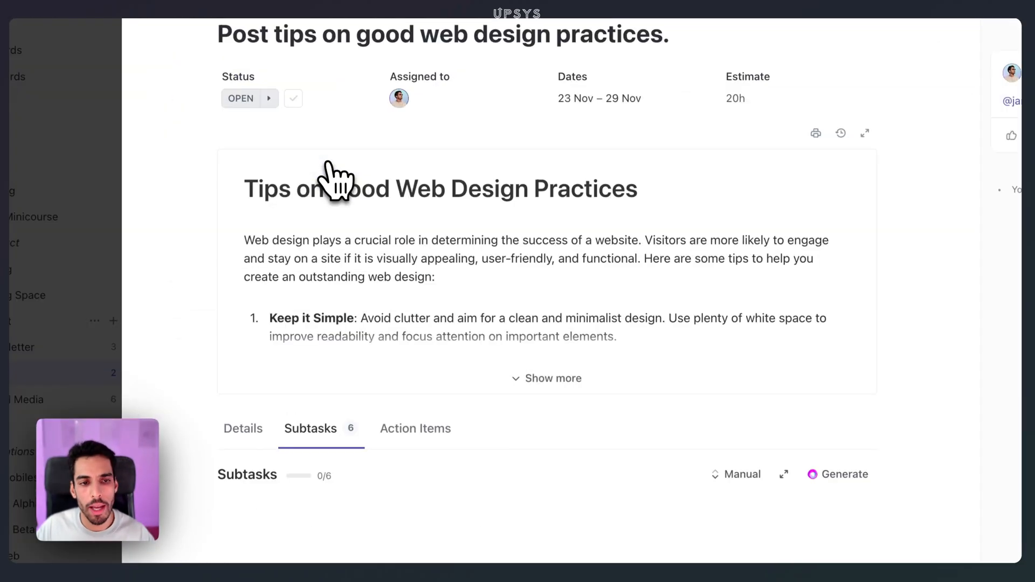
{"action": "left_click", "coordinate": [547, 378]}
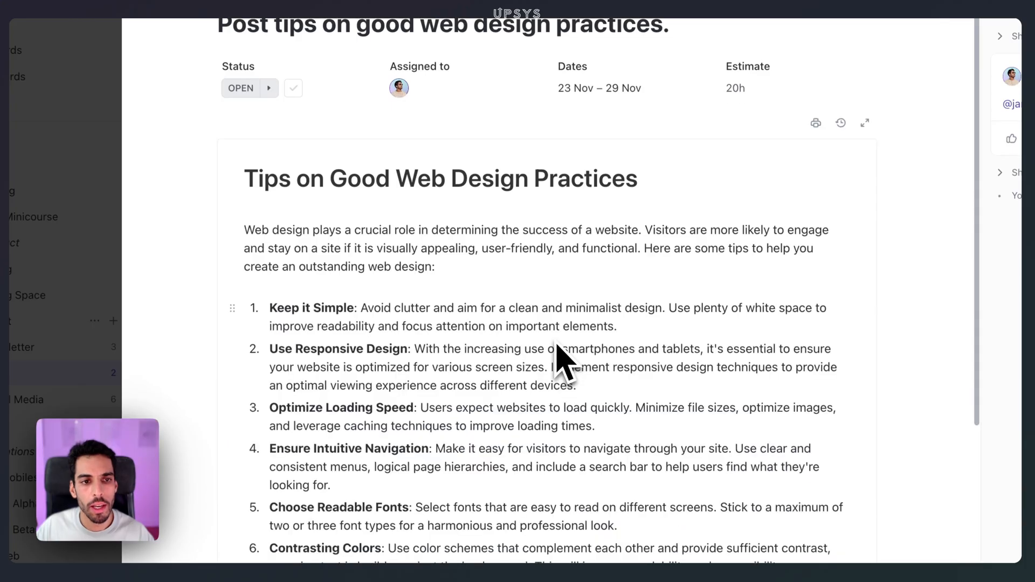
{"action": "scroll", "coordinate": [405, 299], "scroll_direction": "down", "scroll_amount": 6}
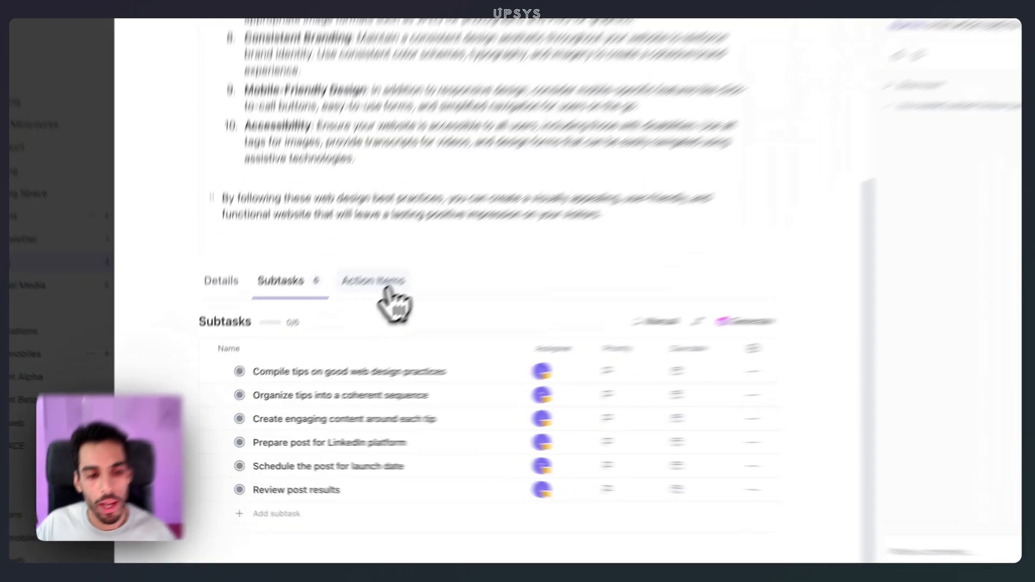
- View the task's action items and subtasks, opening the "Compile tips on good web design practices" subtask and returning to the parent
{"action": "left_click", "coordinate": [317, 332]}
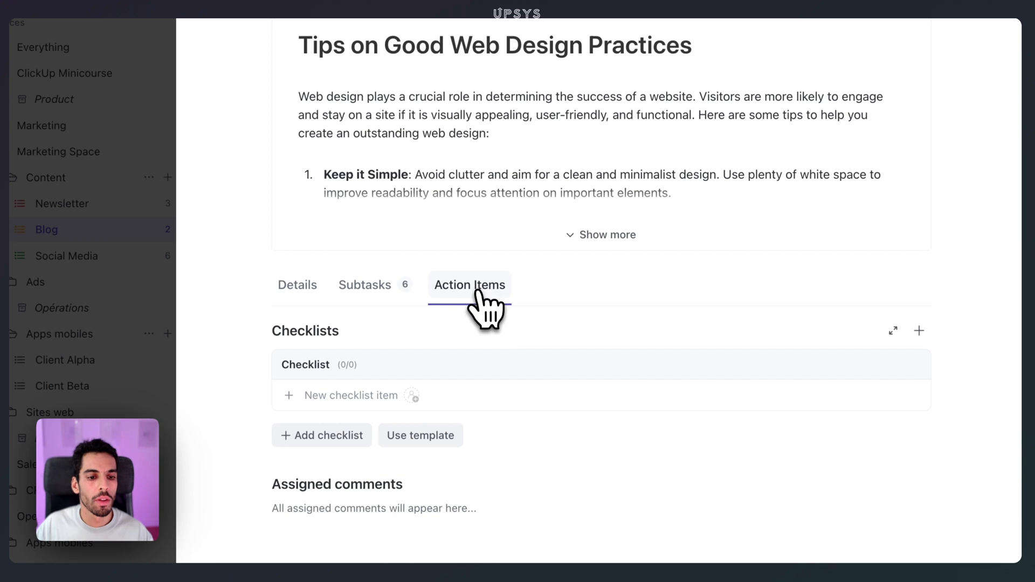
{"action": "left_click", "coordinate": [389, 285]}
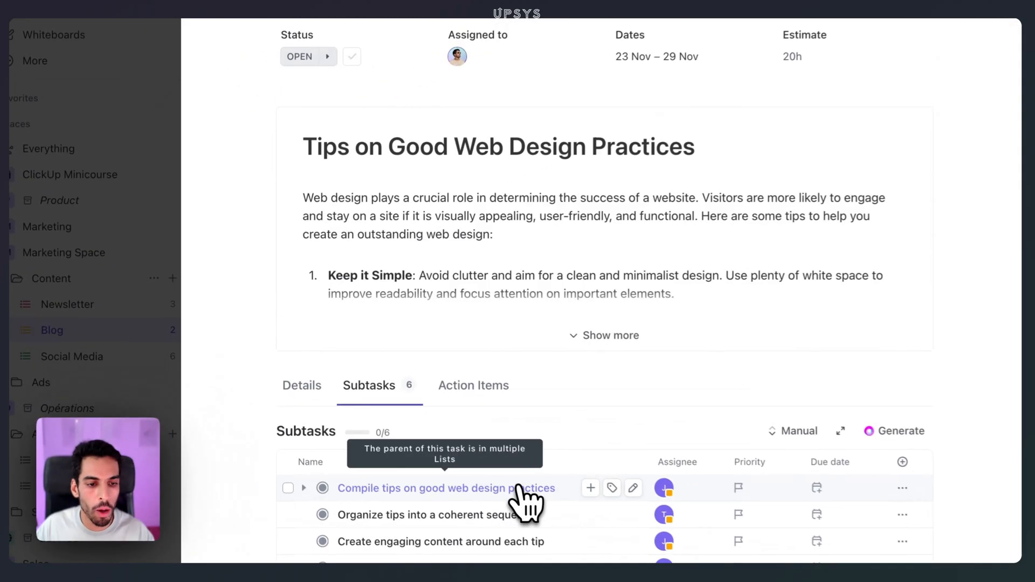
{"action": "left_click", "coordinate": [349, 418]}
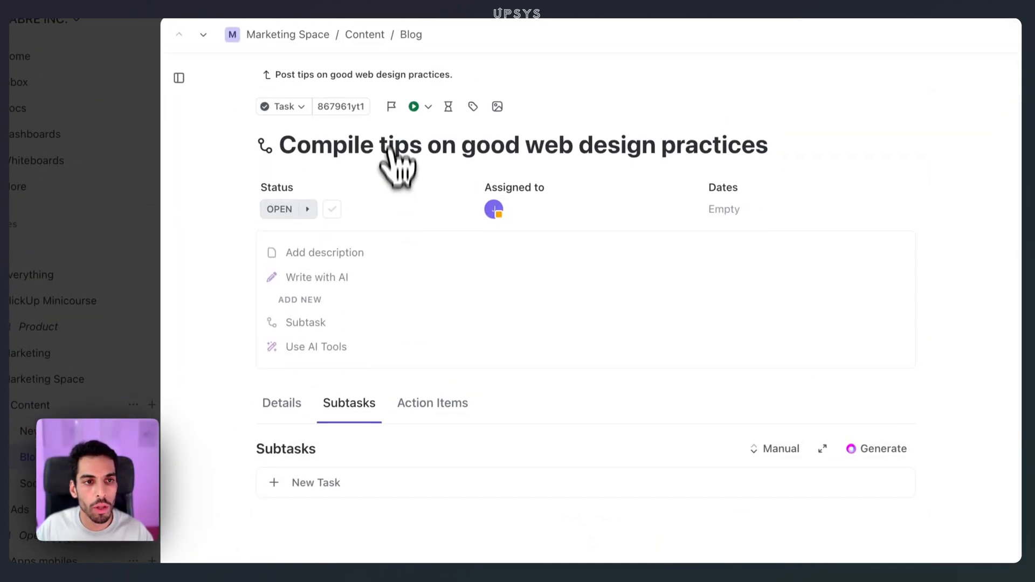
{"action": "left_click", "coordinate": [402, 75]}
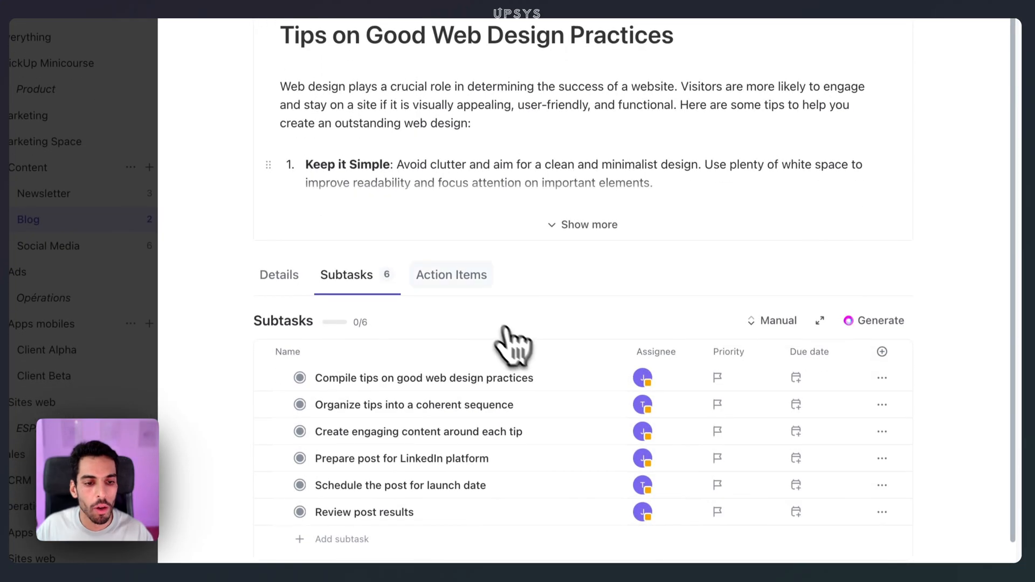
- Add a "Proofread grammar" checklist item to the task's action items and assign it to a team member
{"action": "left_click", "coordinate": [451, 280]}
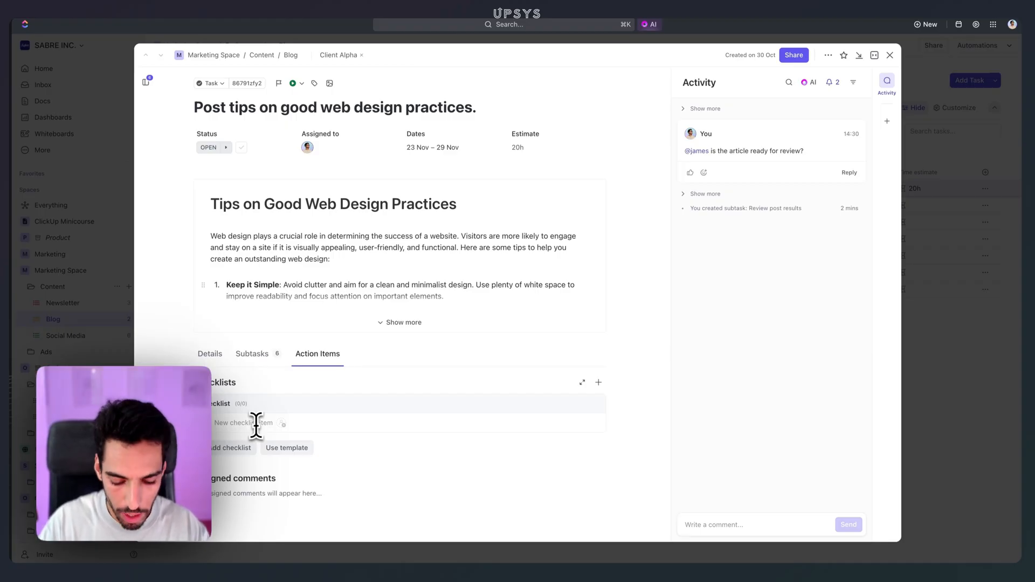
{"action": "type", "text": "Proofread gra"}
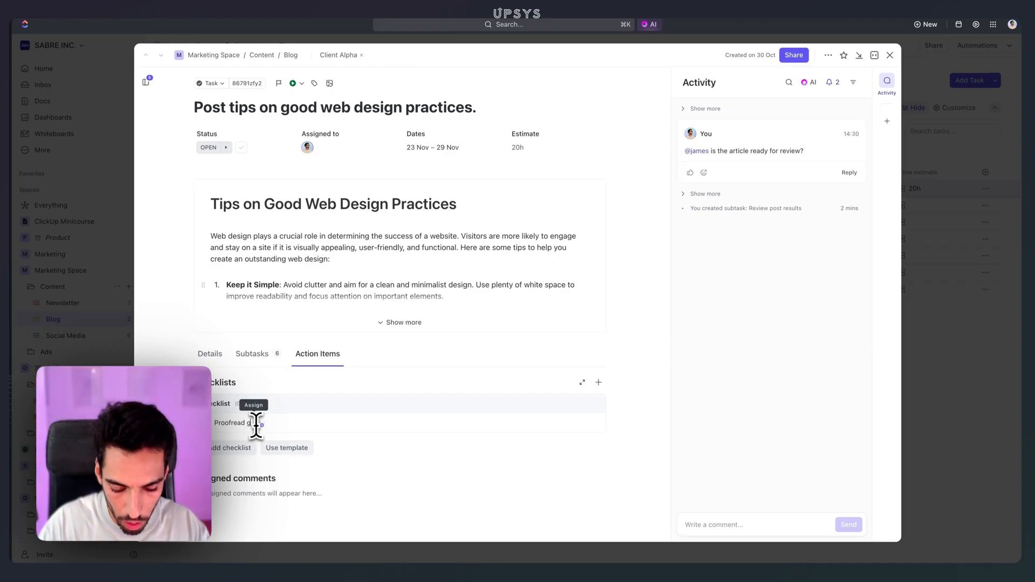
{"action": "type", "text": "mmar"}
{"action": "key", "text": "Return"}
{"action": "left_click", "coordinate": [285, 424]}
{"action": "left_click", "coordinate": [309, 453]}
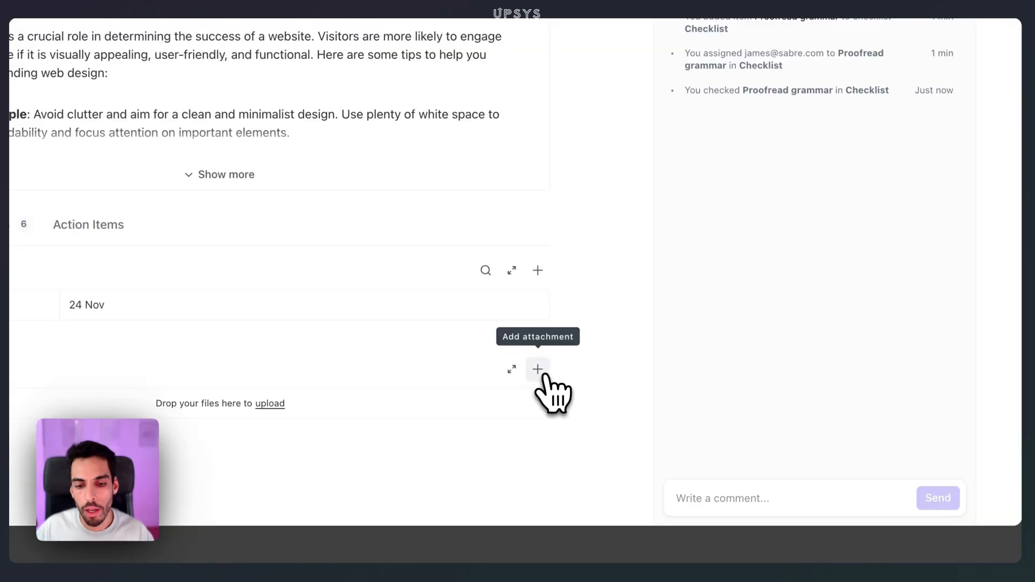
- Check the task's attachment options and read through its expanded activity history
{"action": "left_click", "coordinate": [600, 445]}
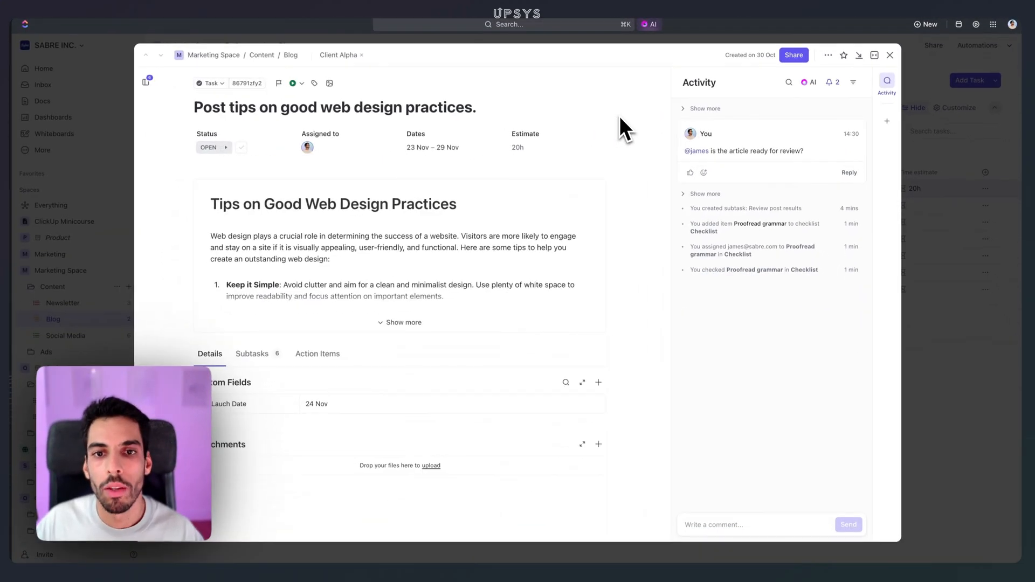
{"action": "left_click", "coordinate": [685, 109]}
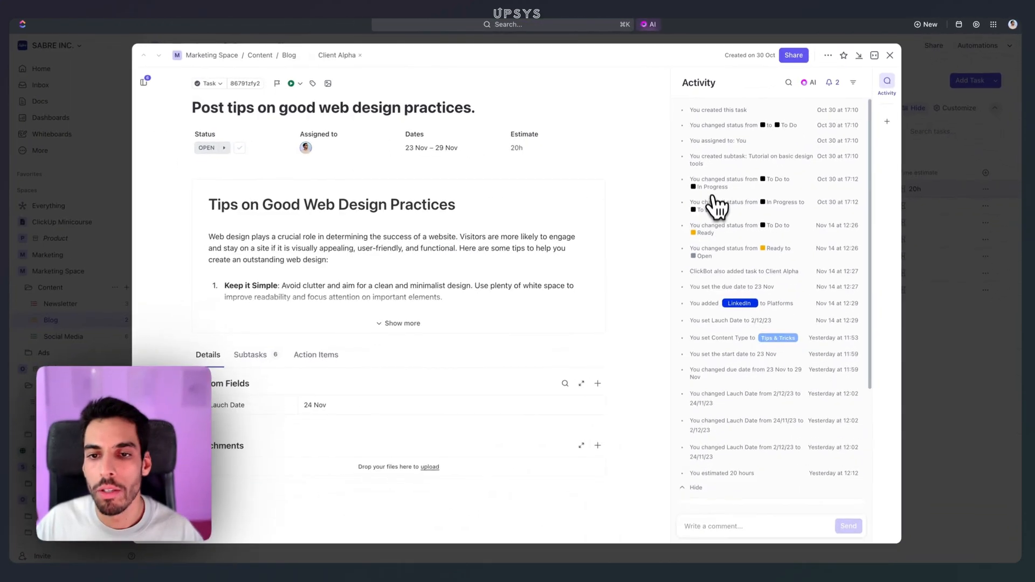
{"action": "scroll", "coordinate": [614, 318], "scroll_direction": "down", "scroll_amount": 2}
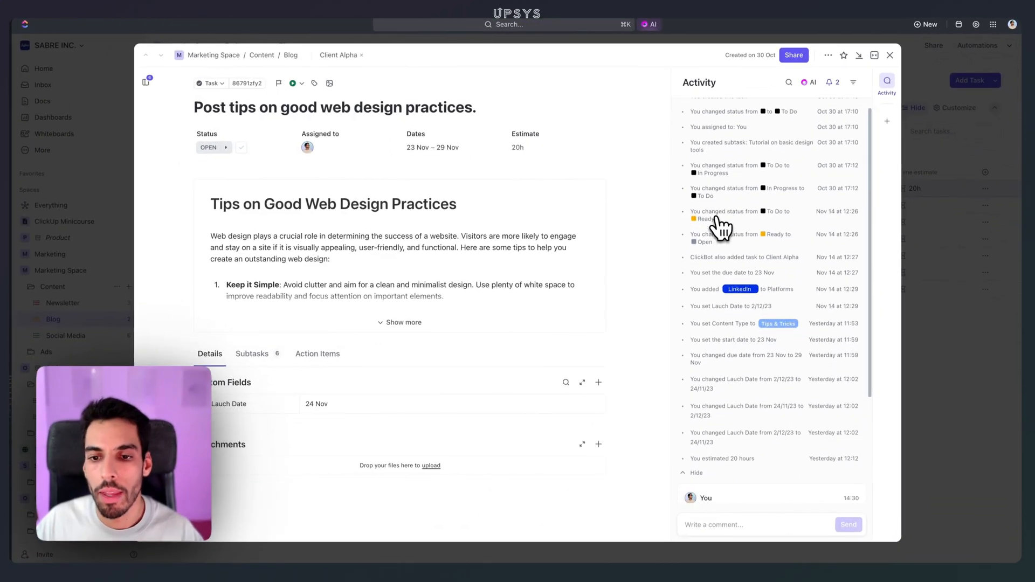
{"action": "scroll", "coordinate": [717, 226], "scroll_direction": "down", "scroll_amount": 3}
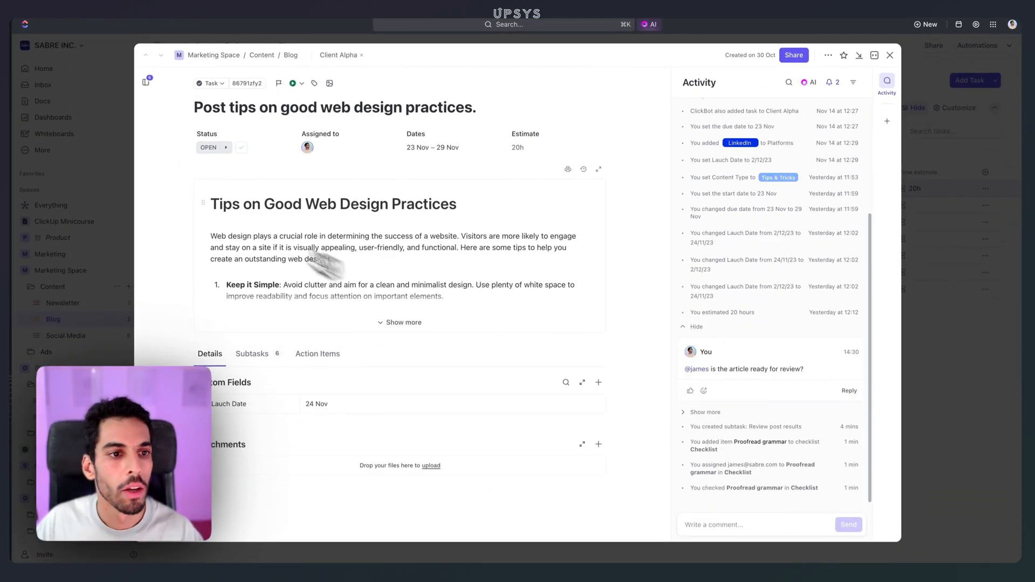
- Set the status of the web design tips task to Ready and look back over its activity log
{"action": "left_click", "coordinate": [208, 147]}
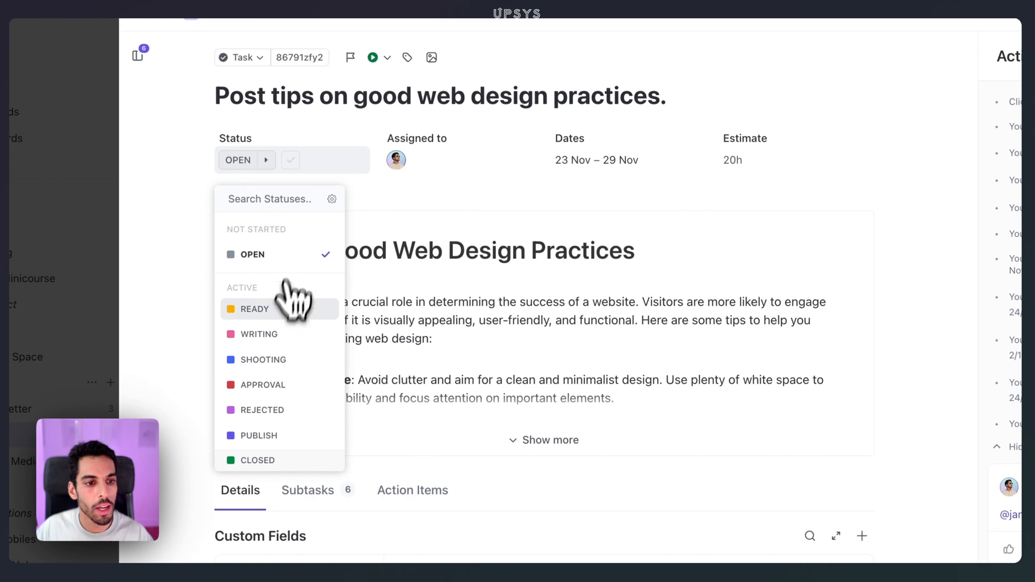
{"action": "left_click", "coordinate": [291, 309]}
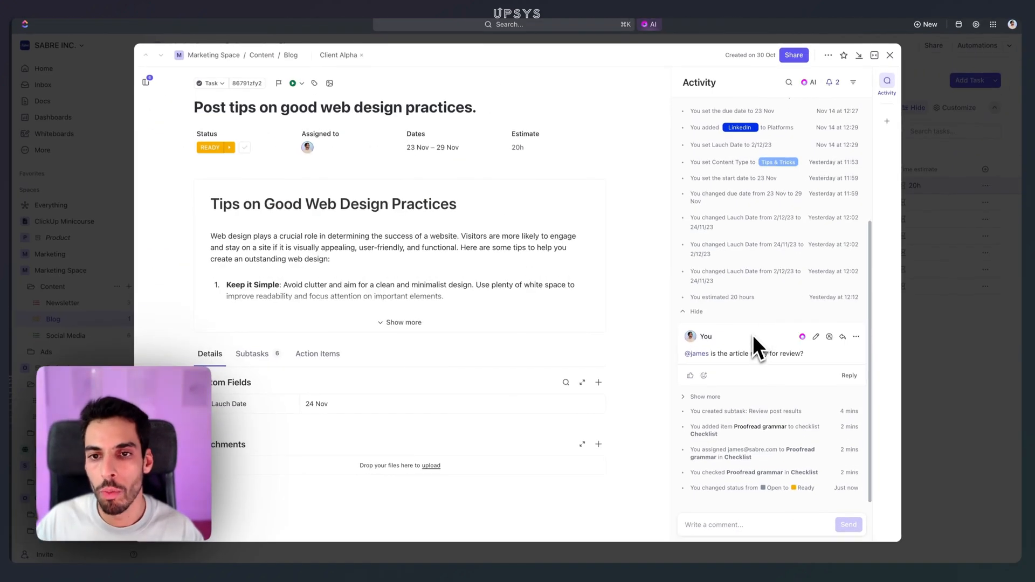
{"action": "scroll", "coordinate": [754, 333], "scroll_direction": "up", "scroll_amount": 1}
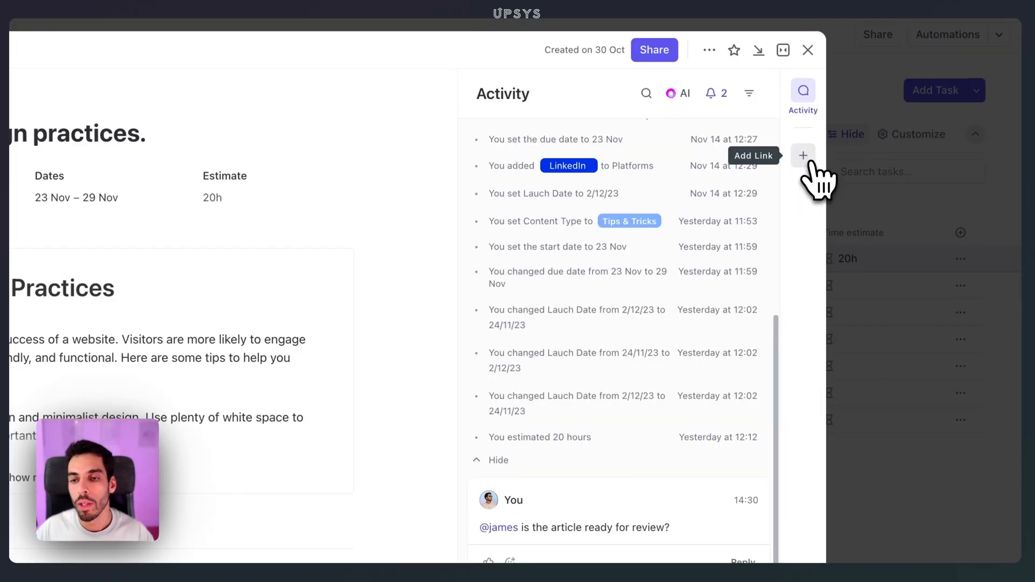
- Look through the task's link and relationship options, checking the Blocking and Waiting on task pickers and the URL connection
{"action": "left_click", "coordinate": [804, 157]}
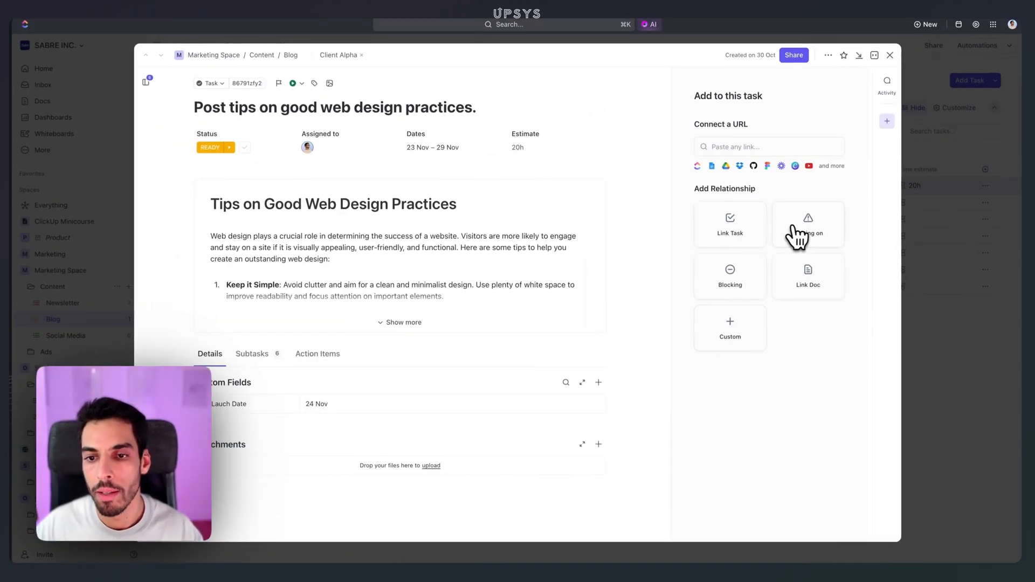
{"action": "left_click", "coordinate": [722, 281]}
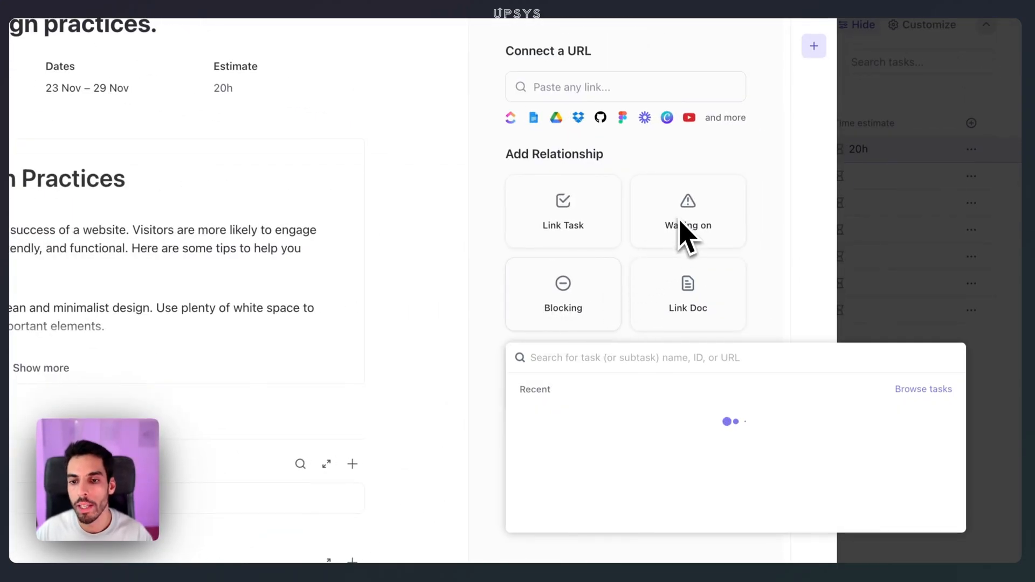
{"action": "left_click", "coordinate": [679, 220]}
{"action": "left_click", "coordinate": [682, 217]}
{"action": "left_click", "coordinate": [651, 256]}
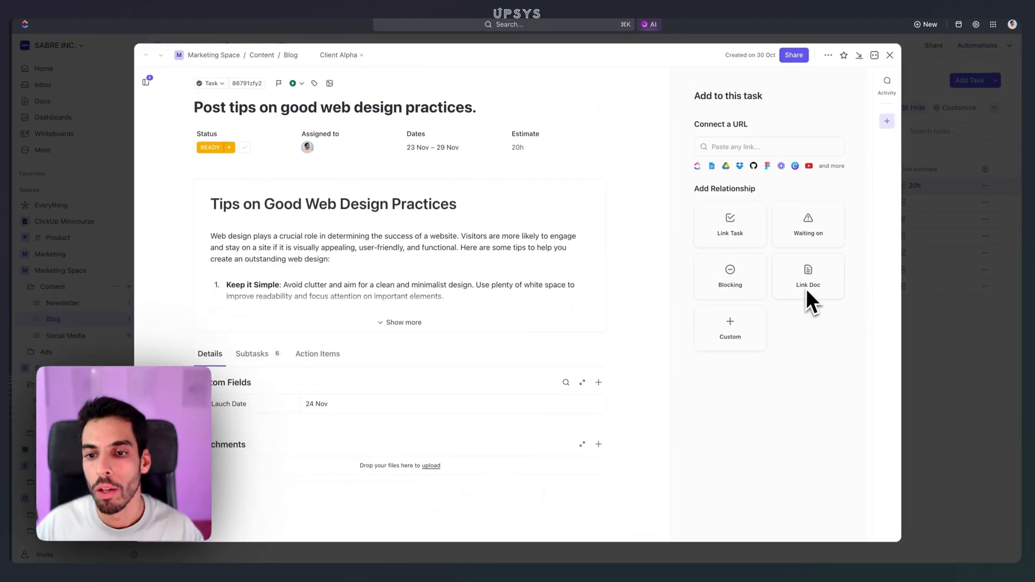
{"action": "left_click", "coordinate": [742, 148]}
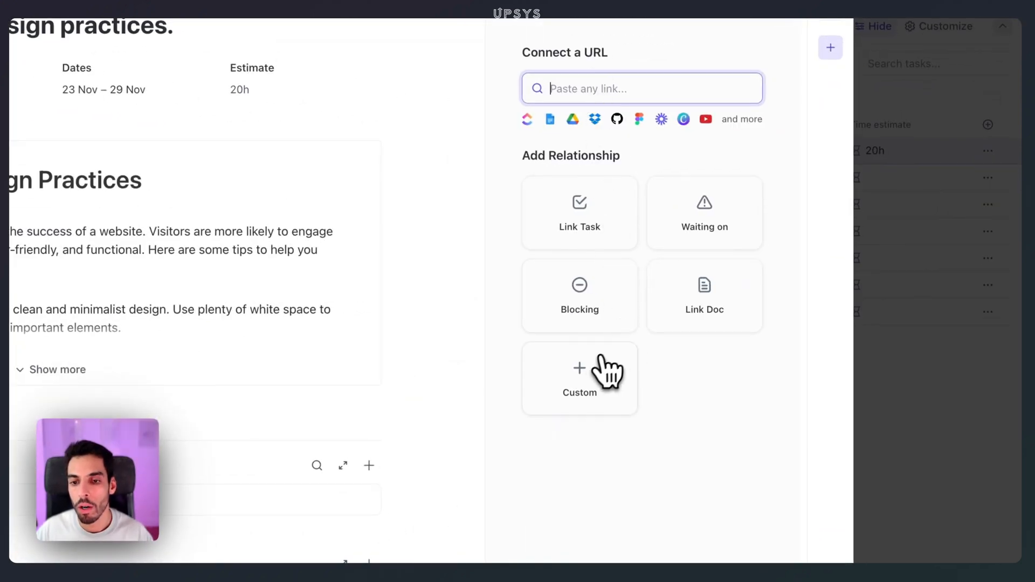
- Create a custom relationship named "French version" that relates to tasks from the specific list Blogging
{"action": "left_click", "coordinate": [606, 372]}
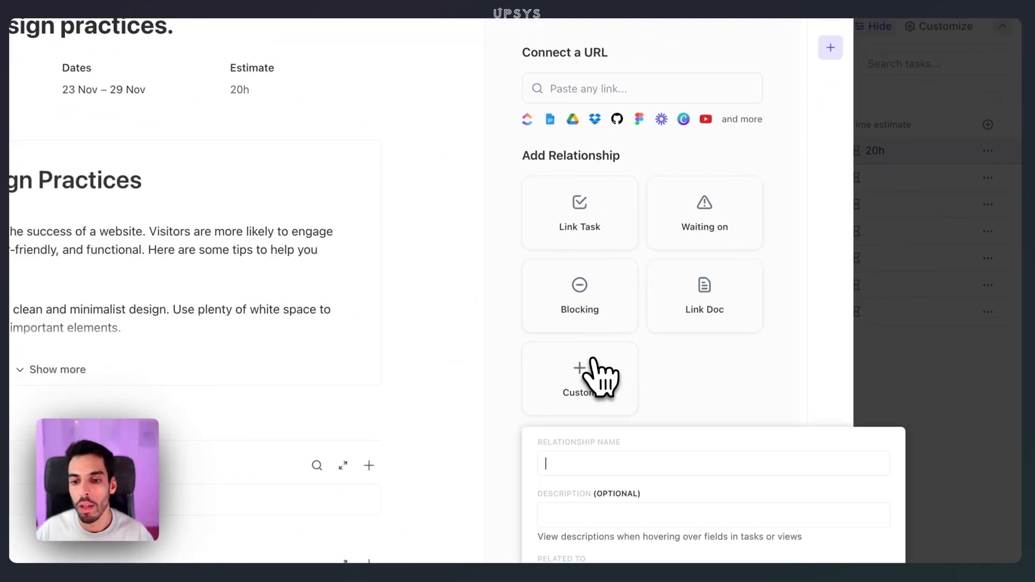
{"action": "scroll", "coordinate": [611, 380], "scroll_direction": "down", "scroll_amount": 3}
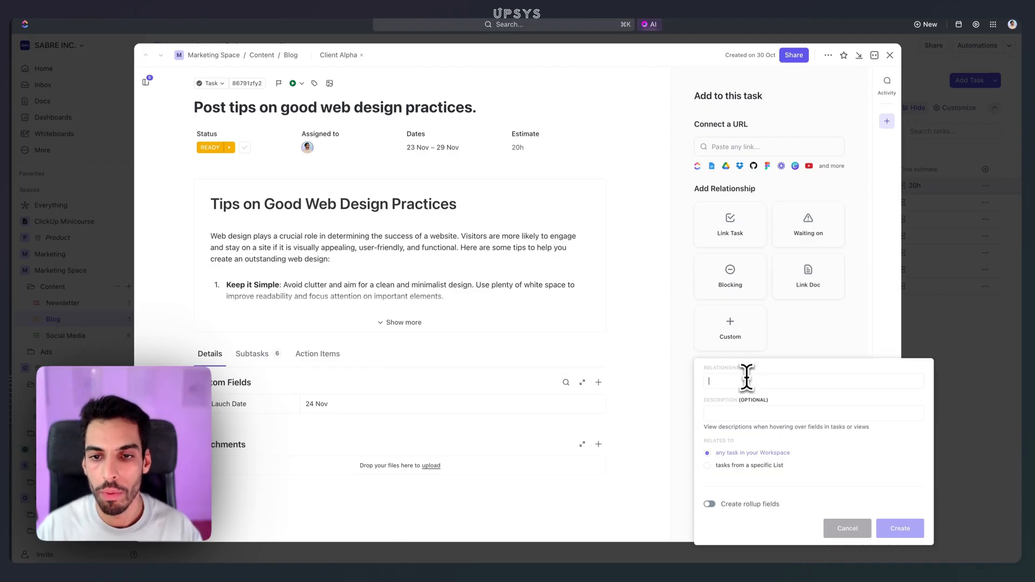
{"action": "type", "text": "French version"}
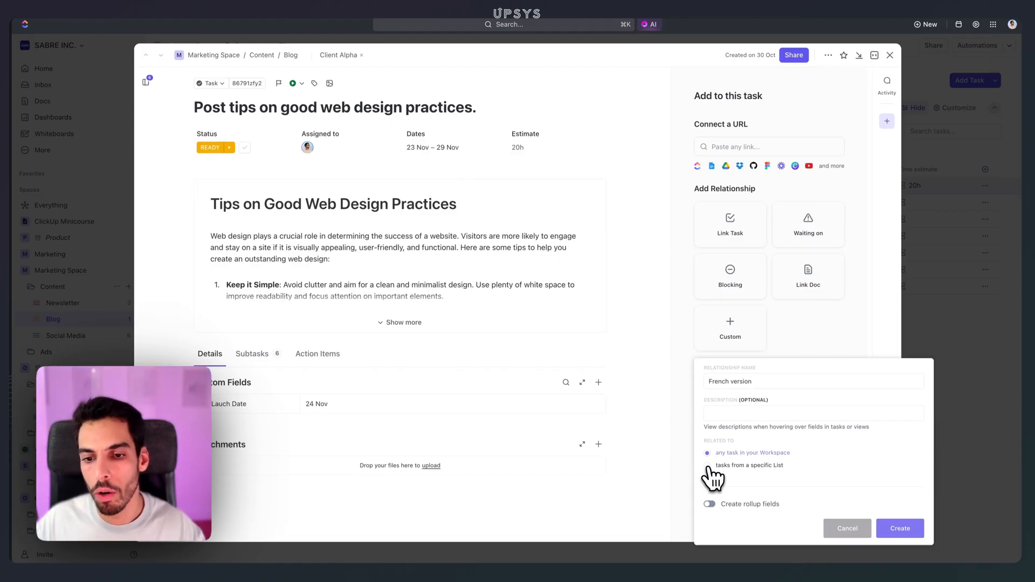
{"action": "left_click", "coordinate": [707, 466]}
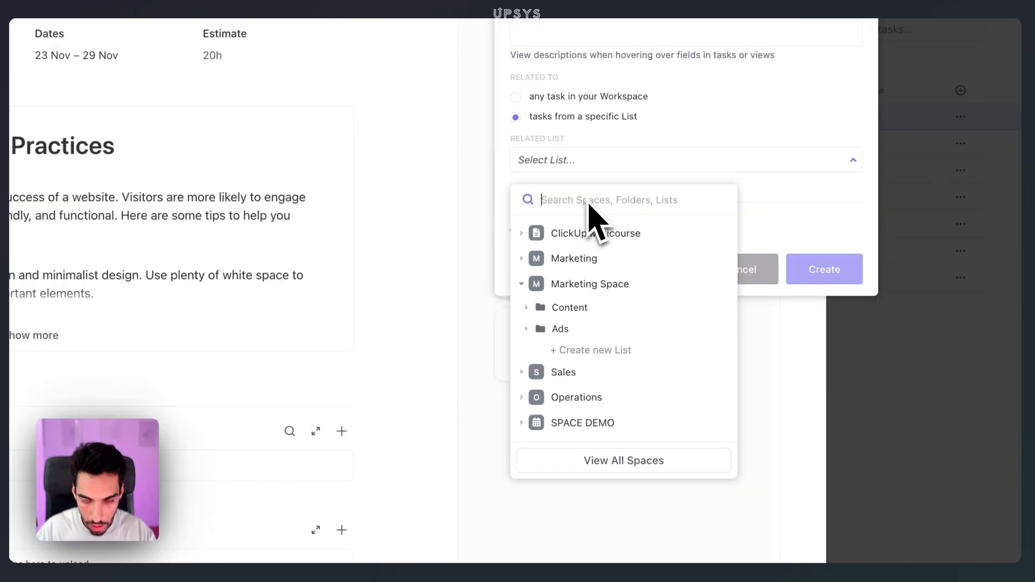
{"action": "type", "text": "blo"}
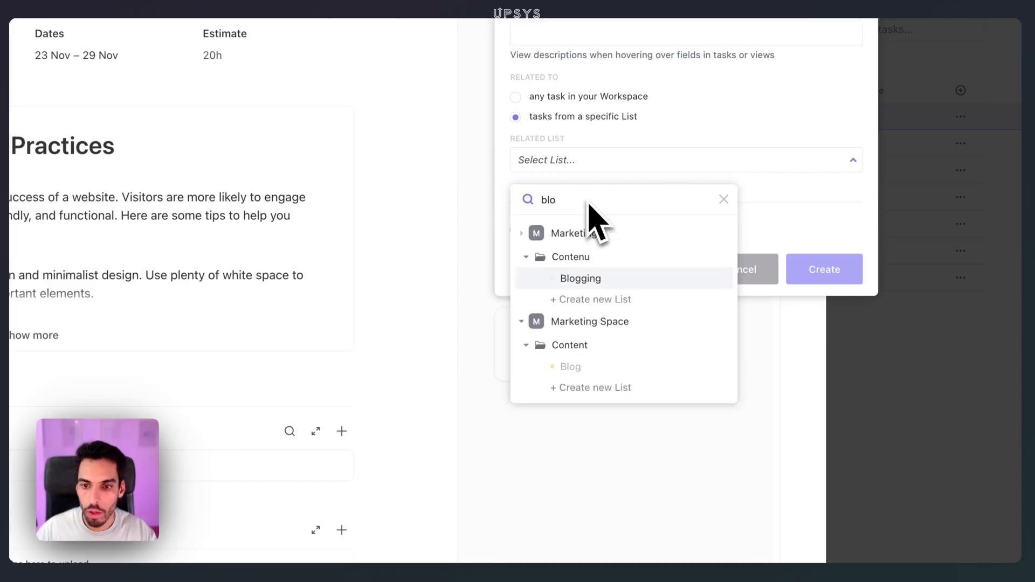
{"action": "left_click", "coordinate": [566, 278]}
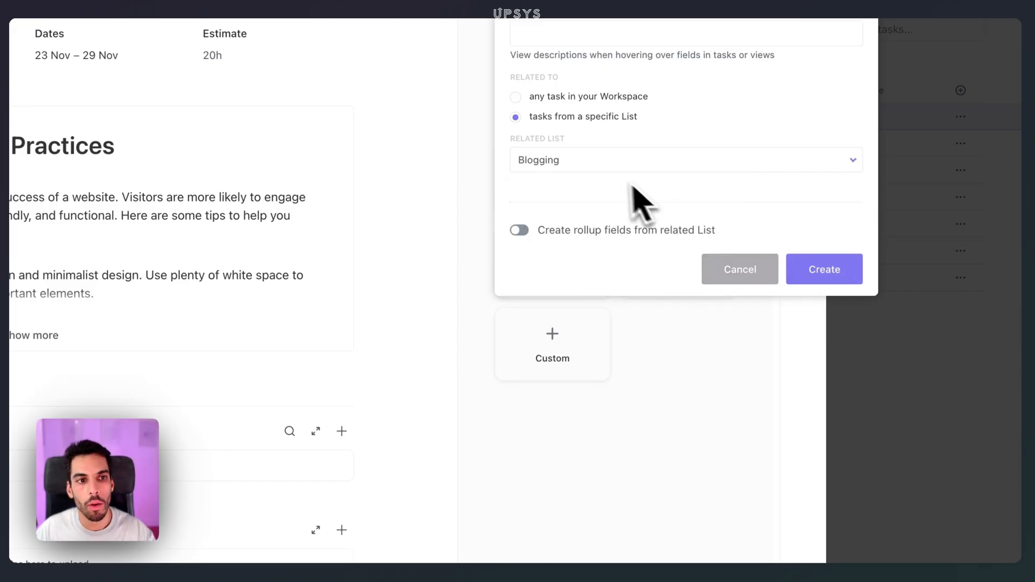
{"action": "left_click", "coordinate": [824, 277]}
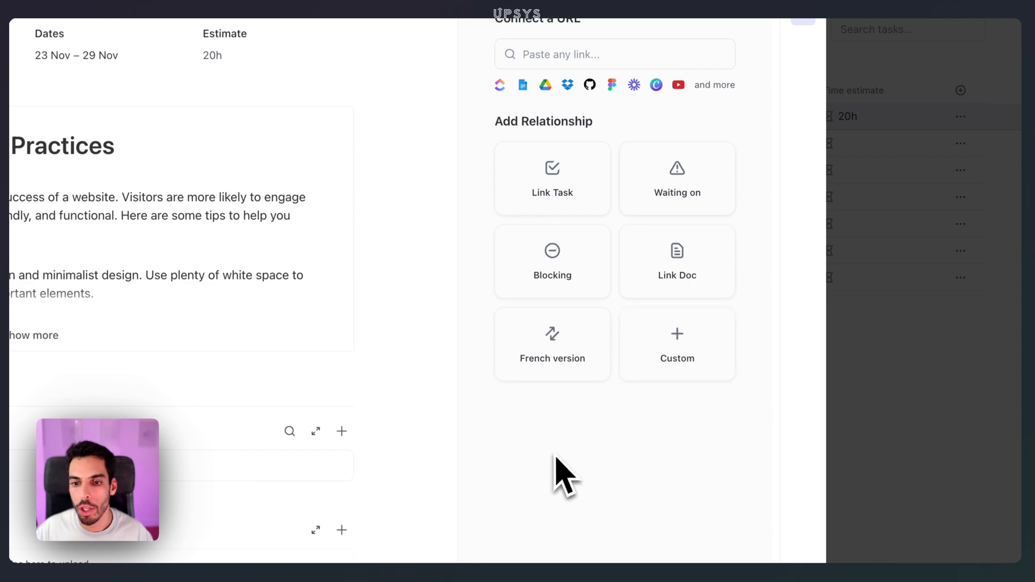
- Open the task picker of the French version relationship for the web design tips task
{"action": "left_click", "coordinate": [555, 359]}
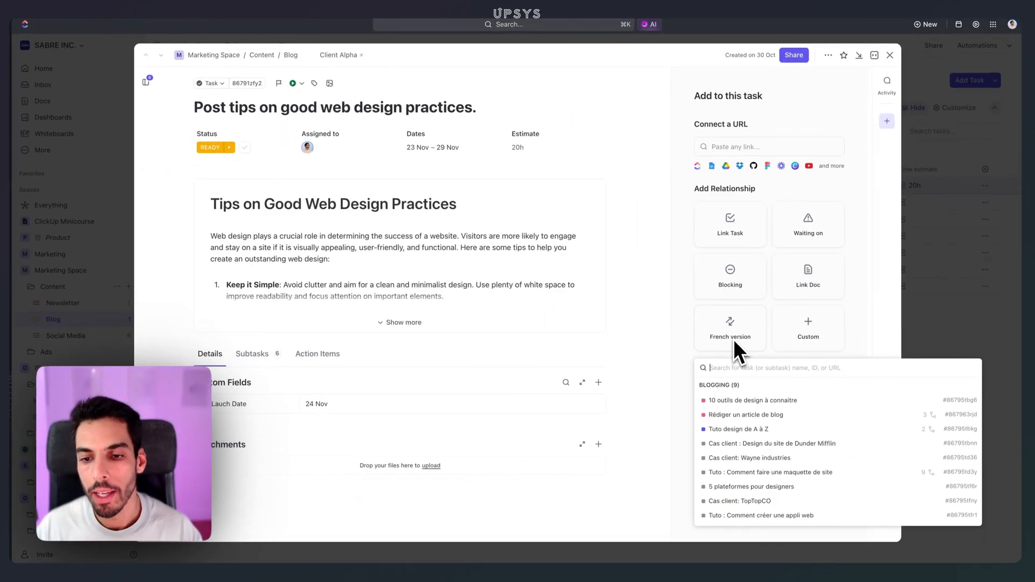